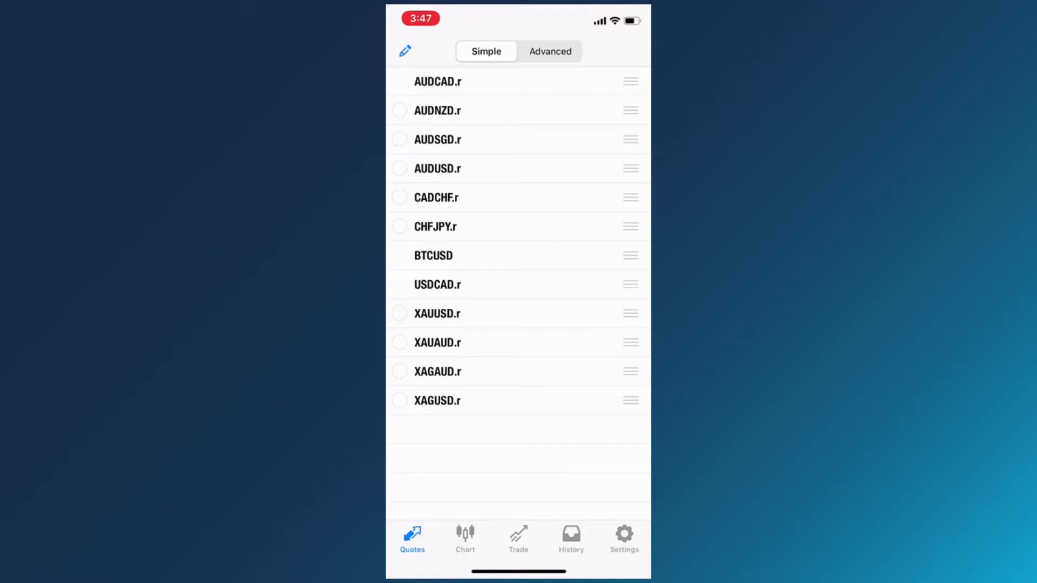
- Delete CHFJPY.r and XAUUSD.r from the quotes watchlist
left_click(399, 226)
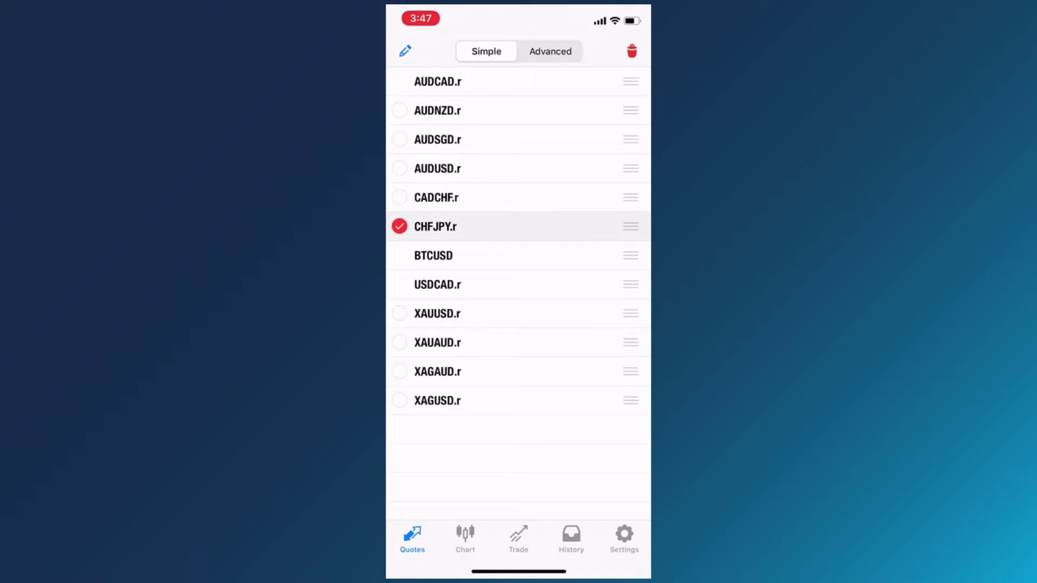
left_click(399, 314)
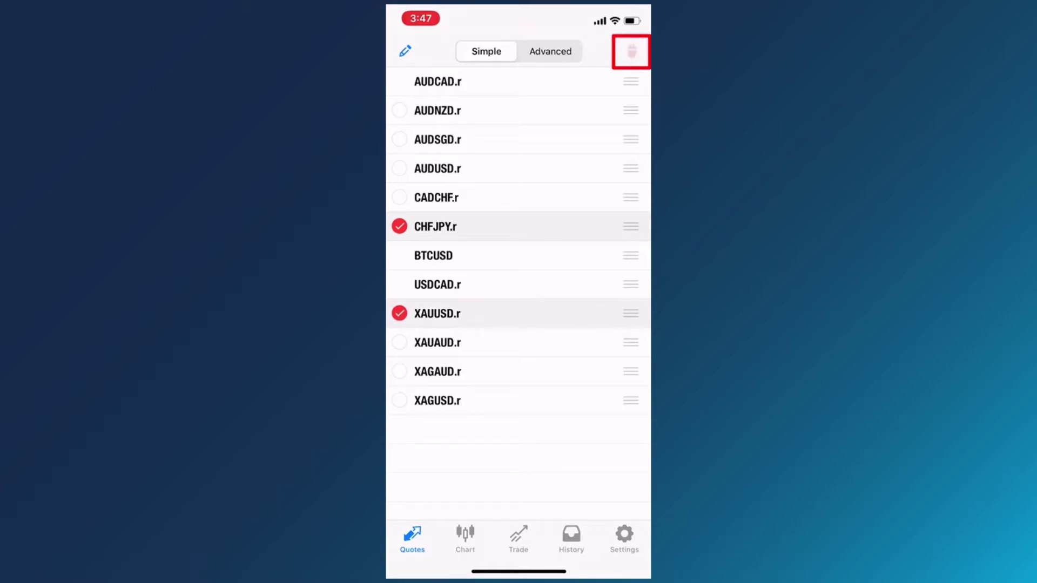
left_click(631, 52)
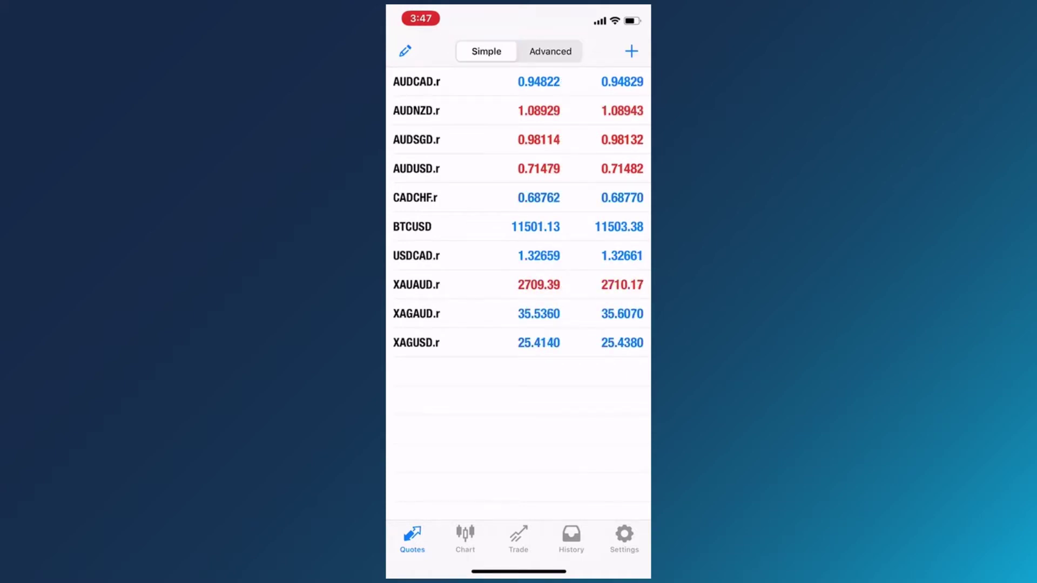
- Switch the quotes list to the Advanced layout with times, spreads and daily lows and highs
left_click(550, 51)
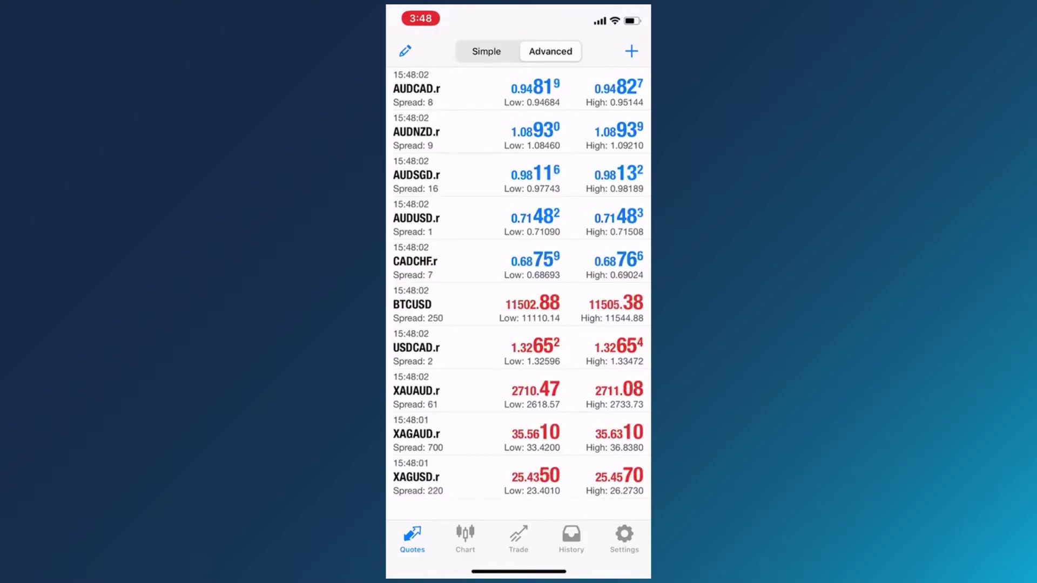
- Add CADJPY.r, CHFSGD.r and EURCZK.r from the Forex R group to the watchlist
left_click(632, 51)
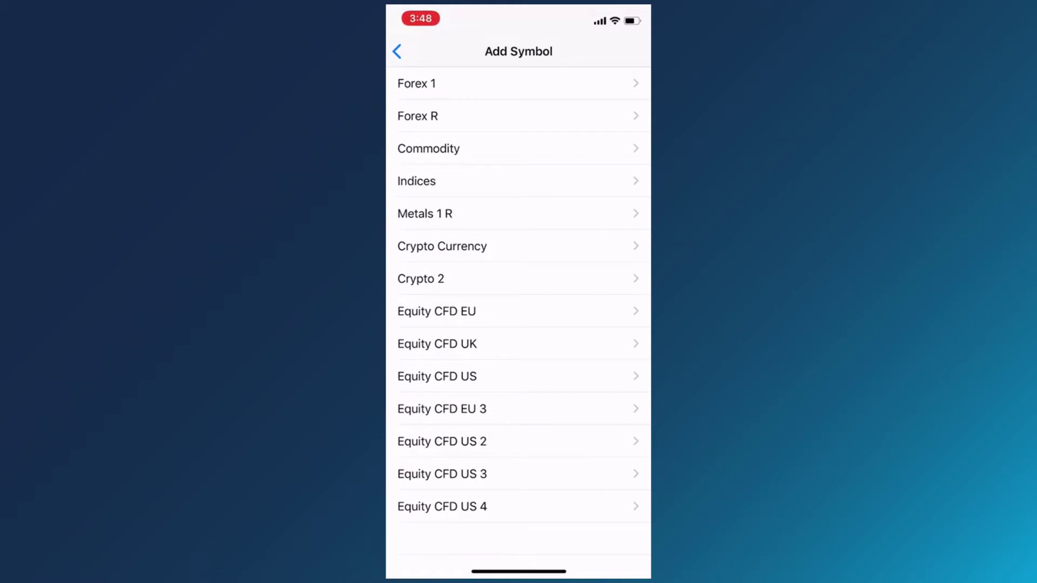
left_click(417, 115)
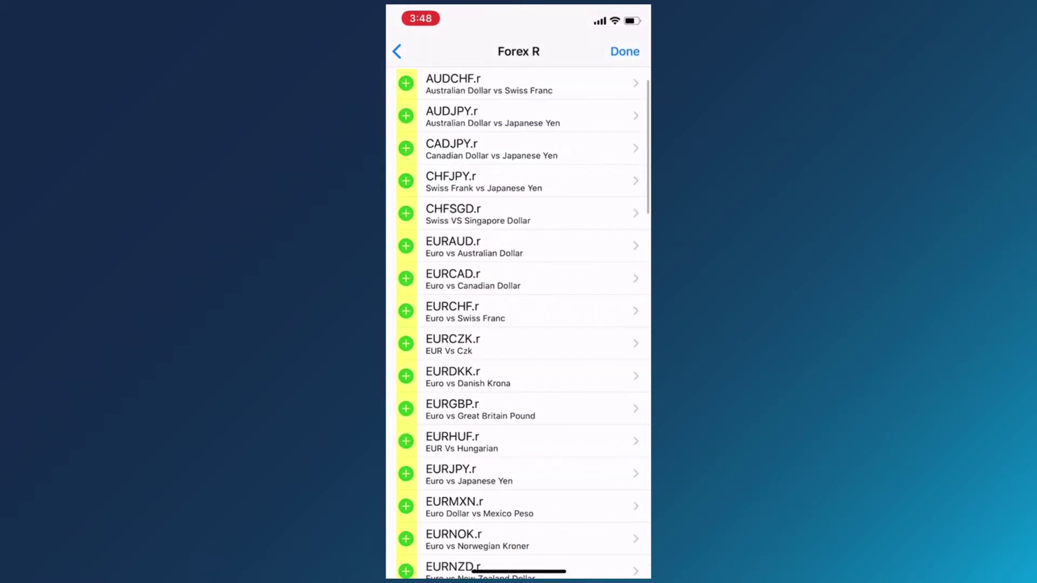
left_click(405, 147)
left_click(406, 180)
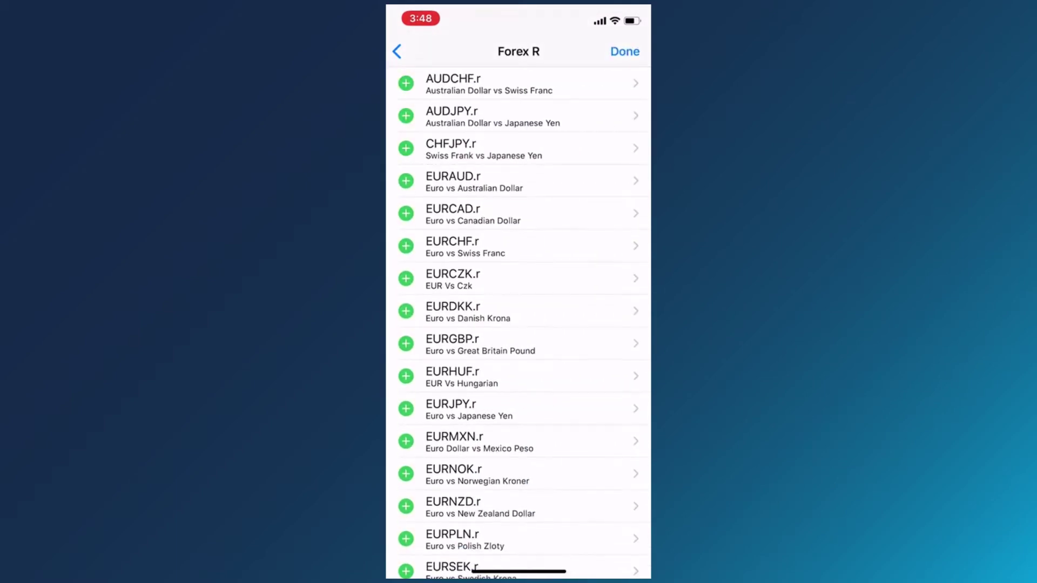
left_click(406, 278)
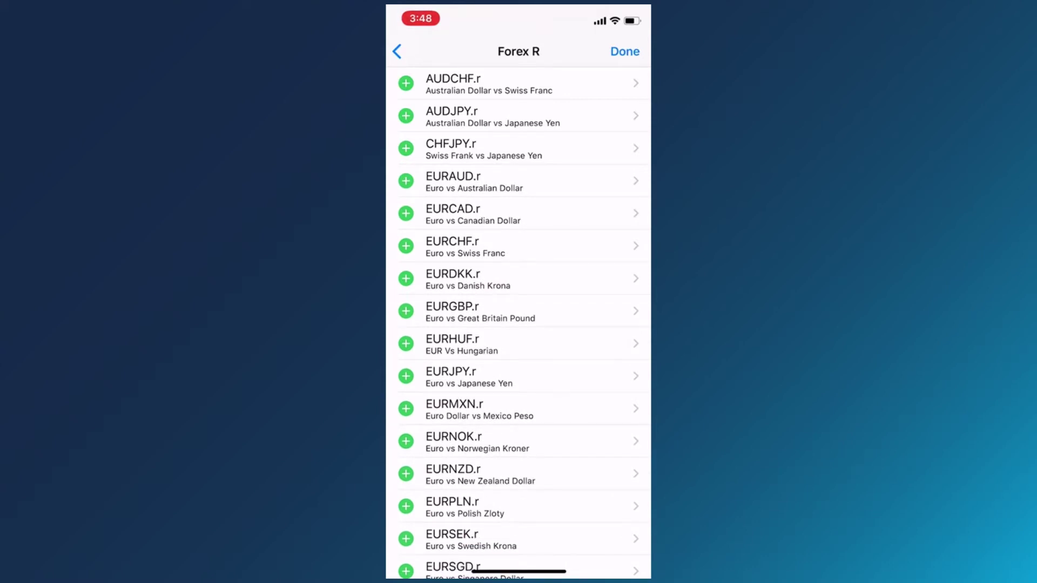
left_click(624, 51)
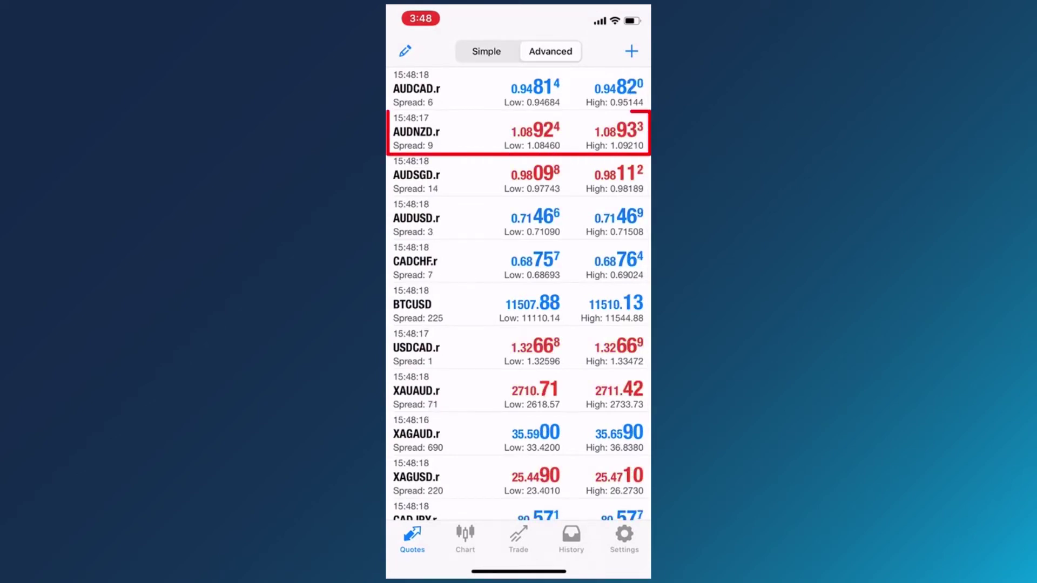
left_click(518, 132)
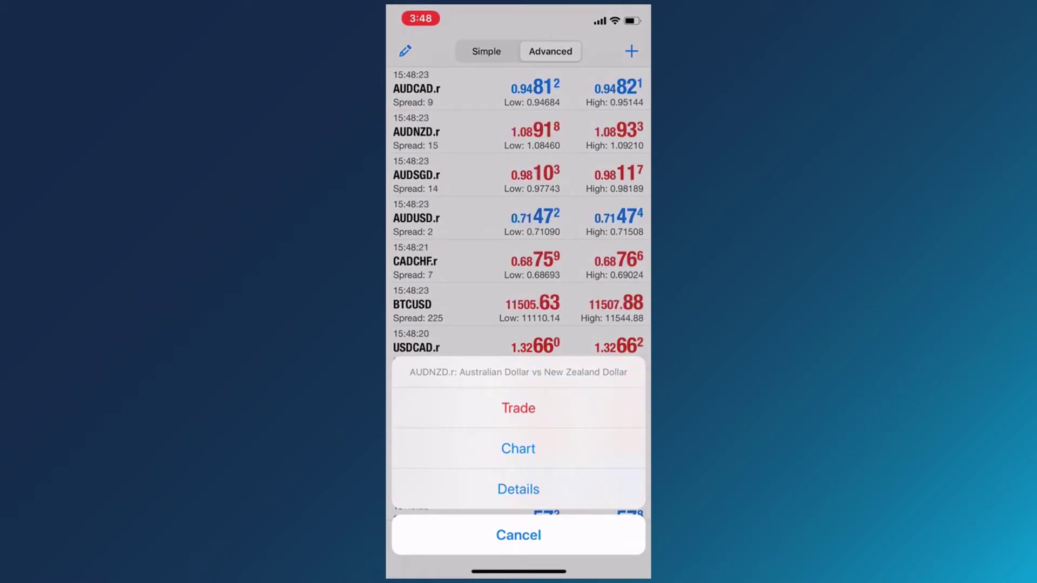
left_click(519, 535)
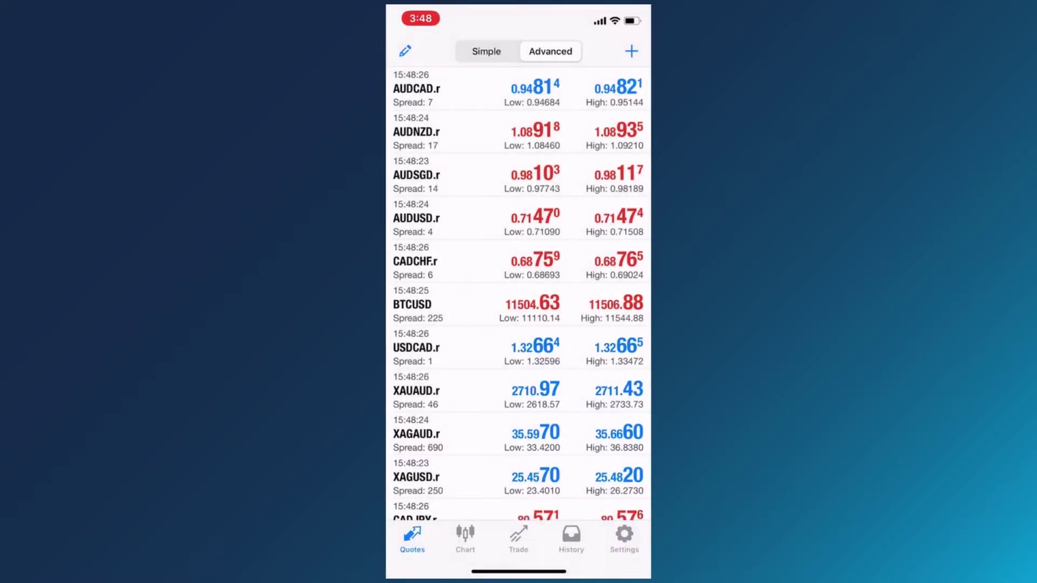
- Show the AUDCAD.r M1 candlestick chart with the crosshair price and time readout on
left_click(465, 539)
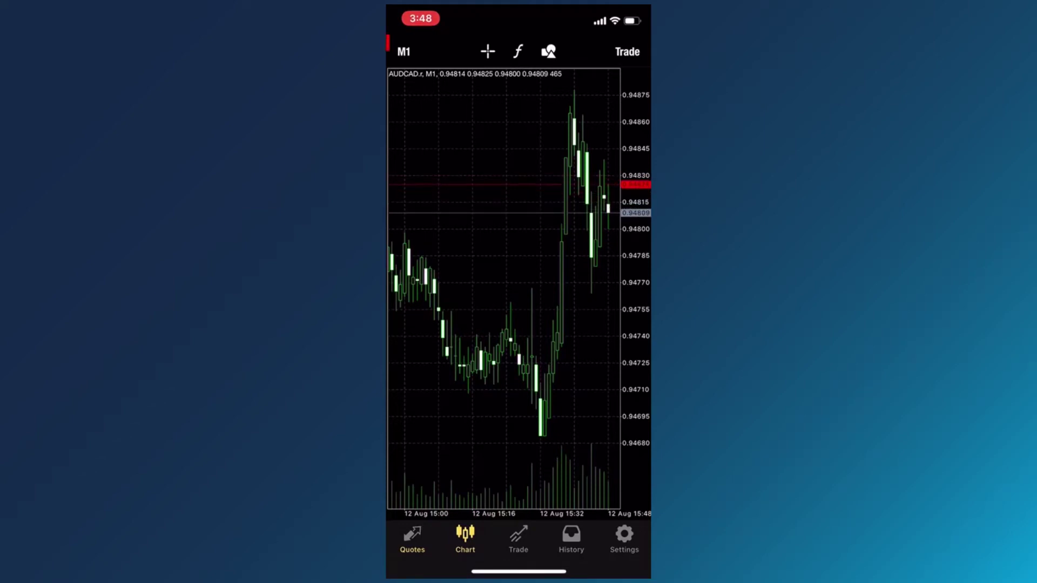
left_click(403, 52)
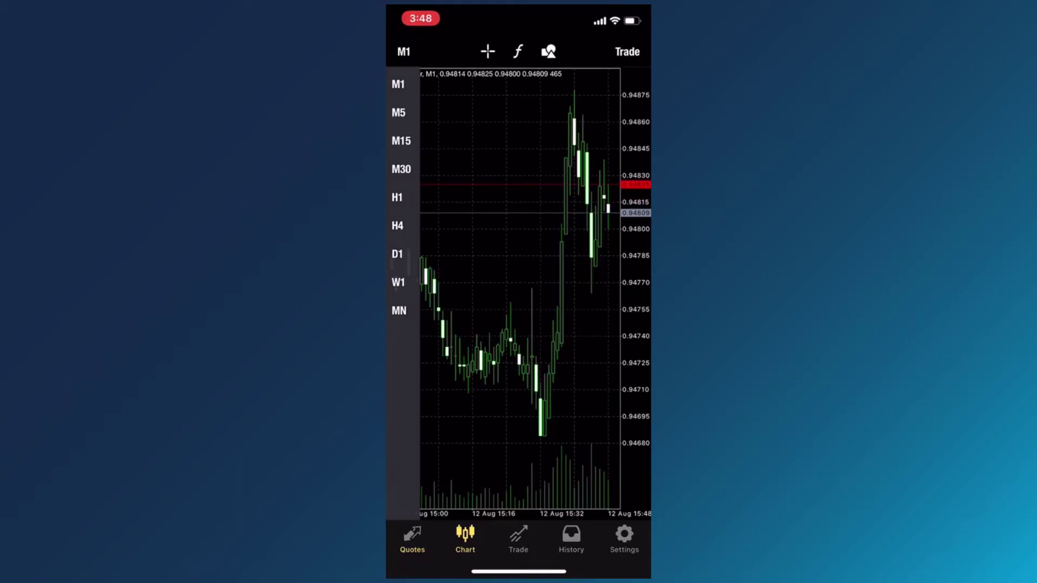
left_click(487, 52)
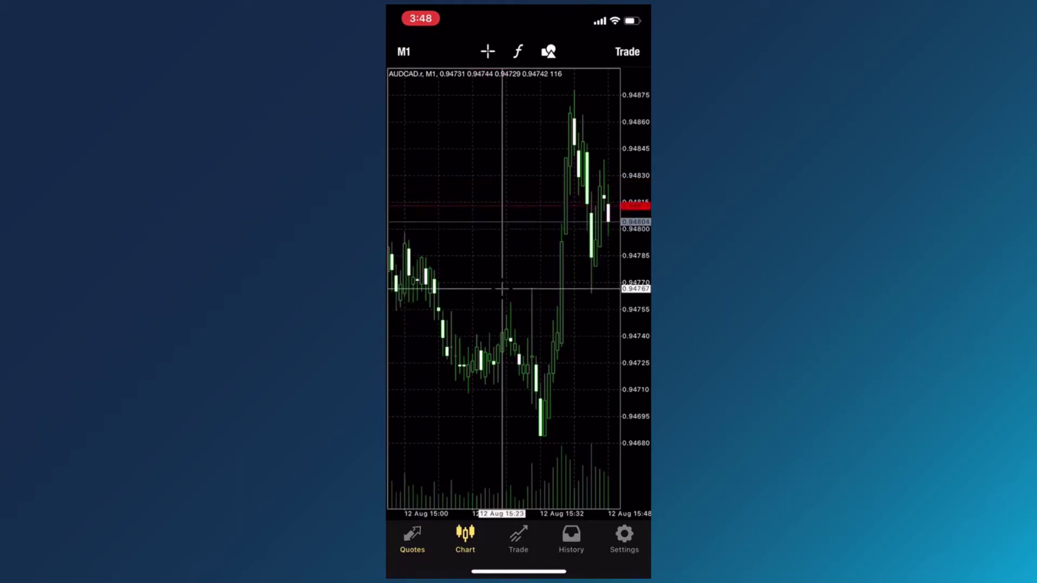
- Add a MACD(12,26,9) indicator to the AUDCAD.r chart
left_click(517, 51)
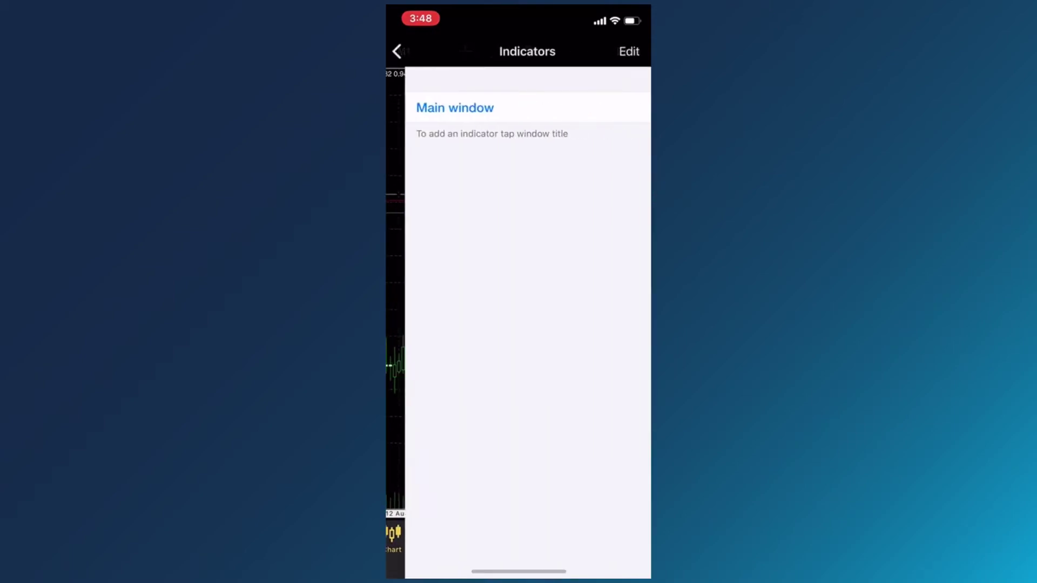
left_click(436, 108)
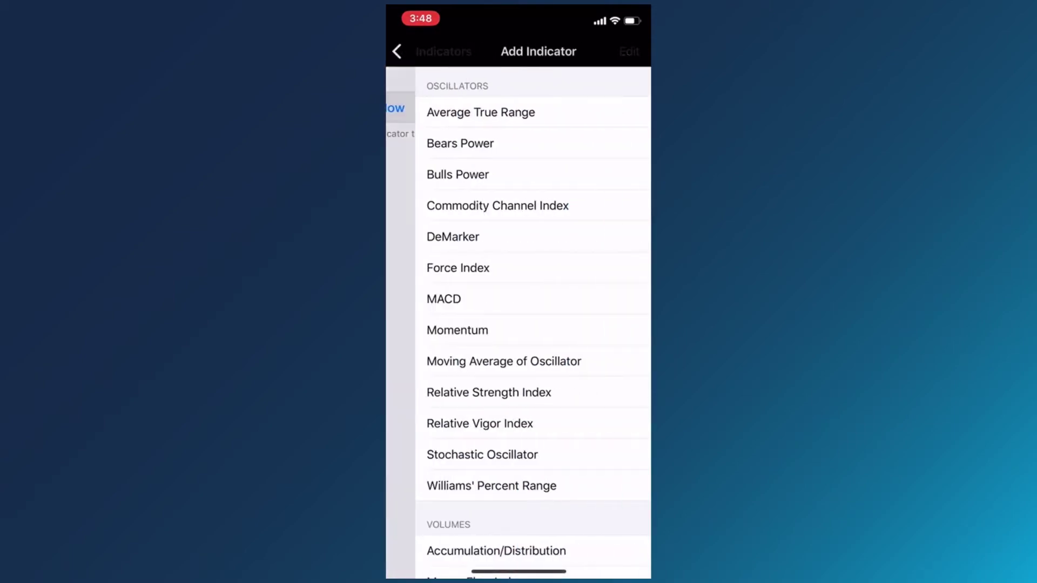
left_click(430, 298)
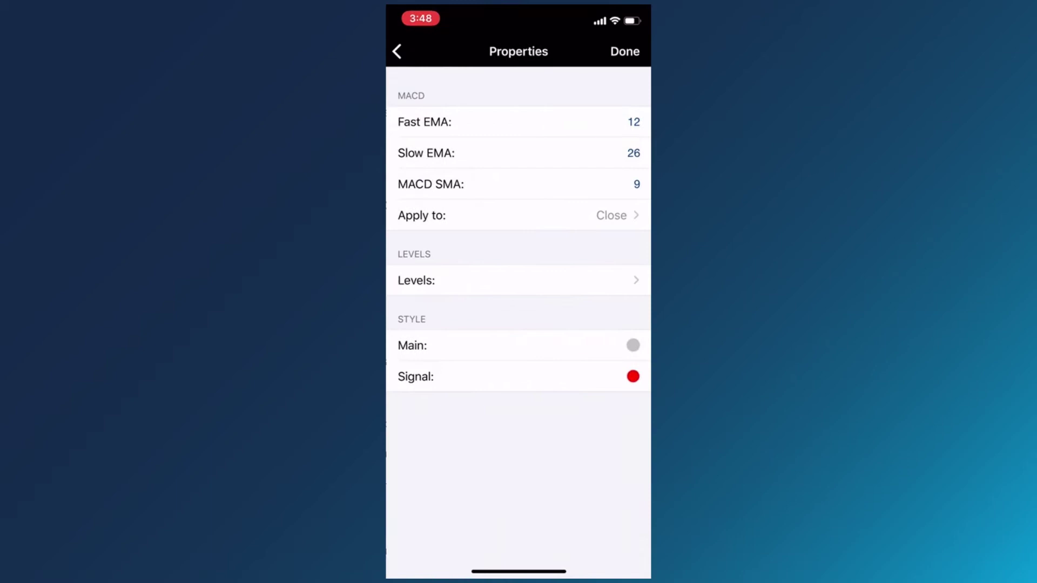
left_click(625, 51)
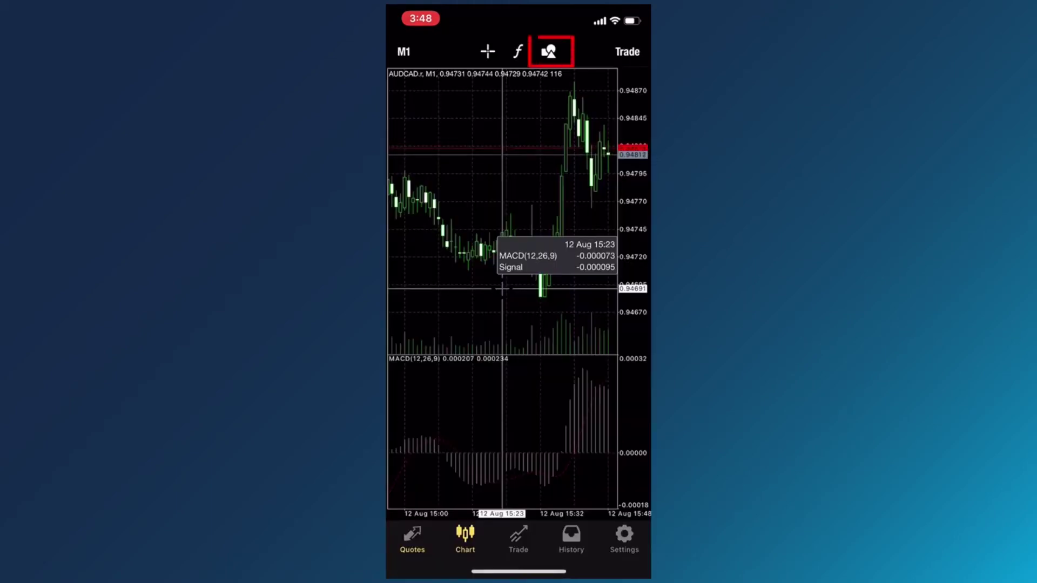
- Check the chart objects list and MACD values, then dismiss the chart action sheet
left_click(549, 51)
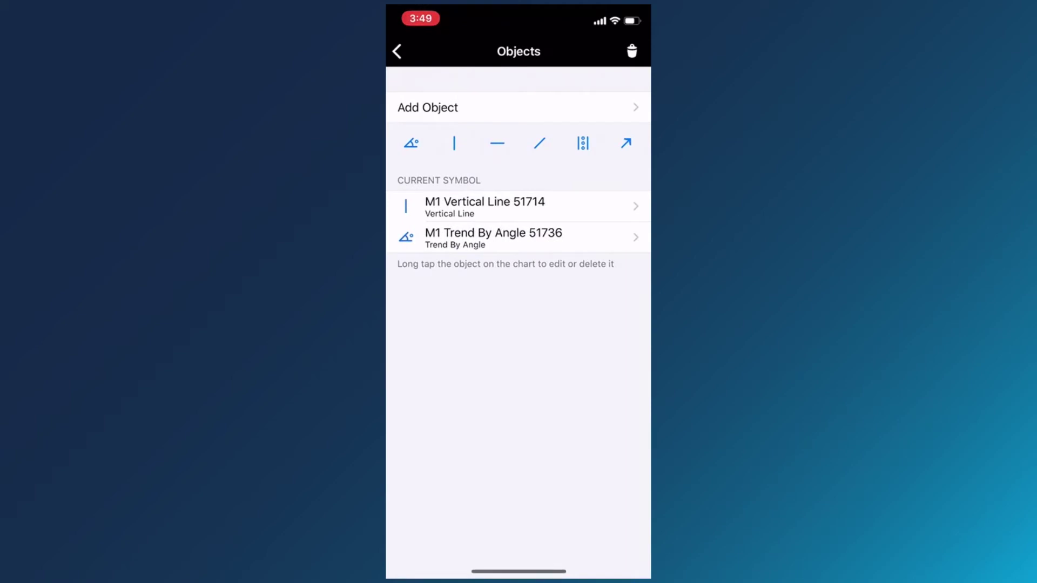
left_click(397, 51)
left_click_drag(497, 287, 490, 262)
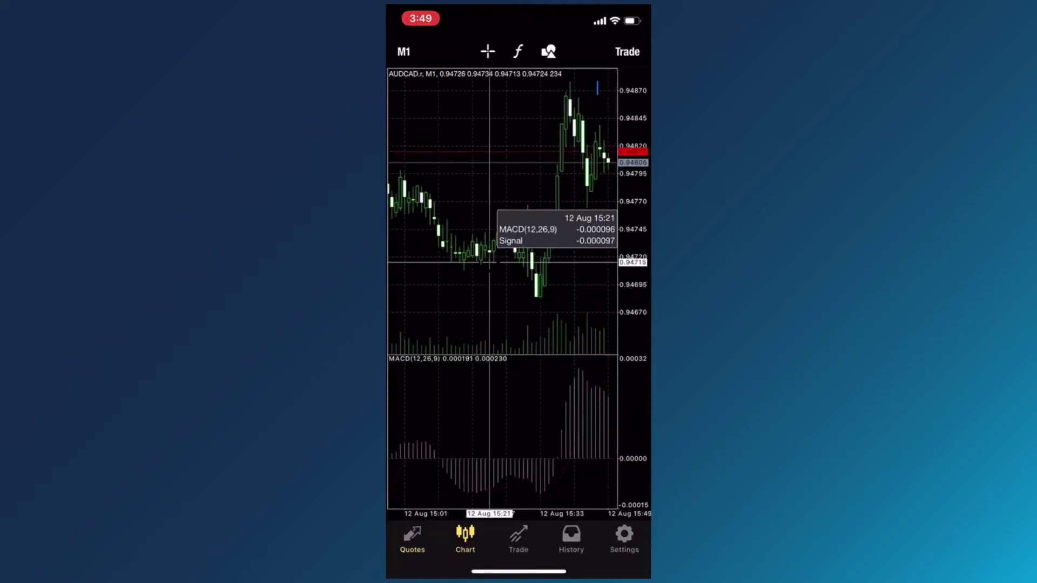
left_click(464, 203)
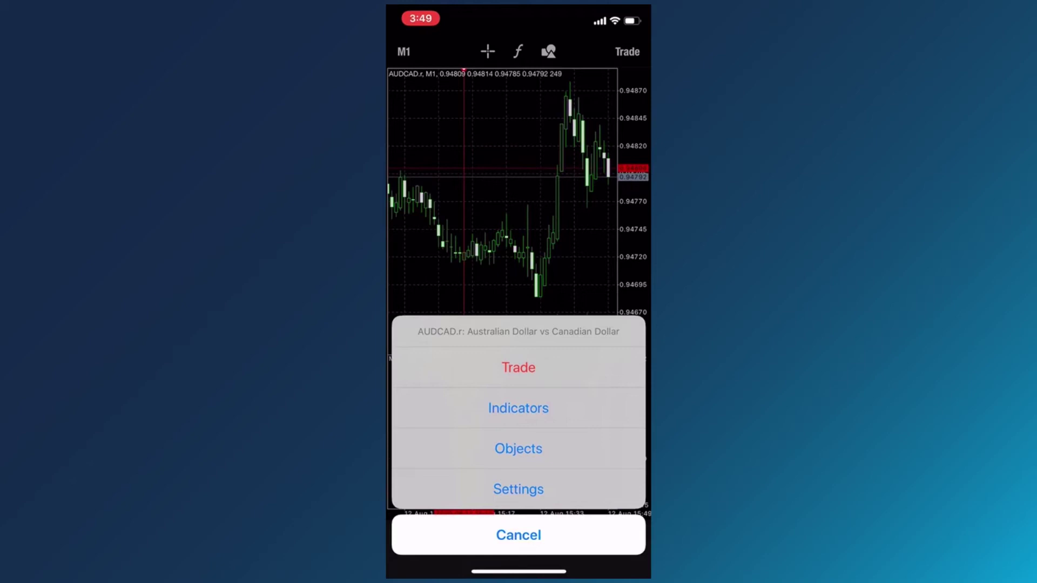
left_click(519, 535)
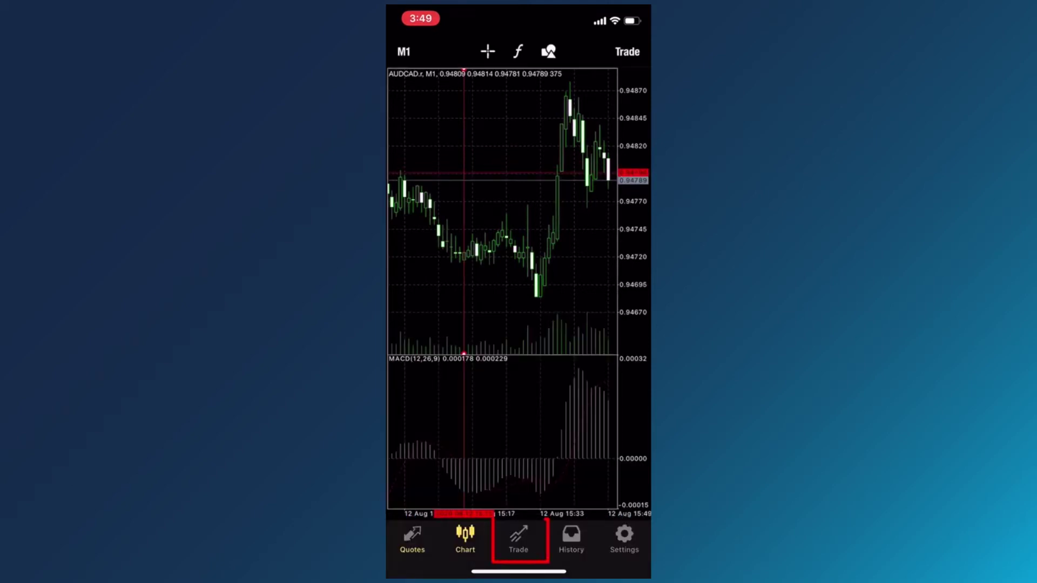
- Sell 0.72 lots CADCHF.r at market with stop loss 0.68765 and take profit 0.68727
left_click(518, 538)
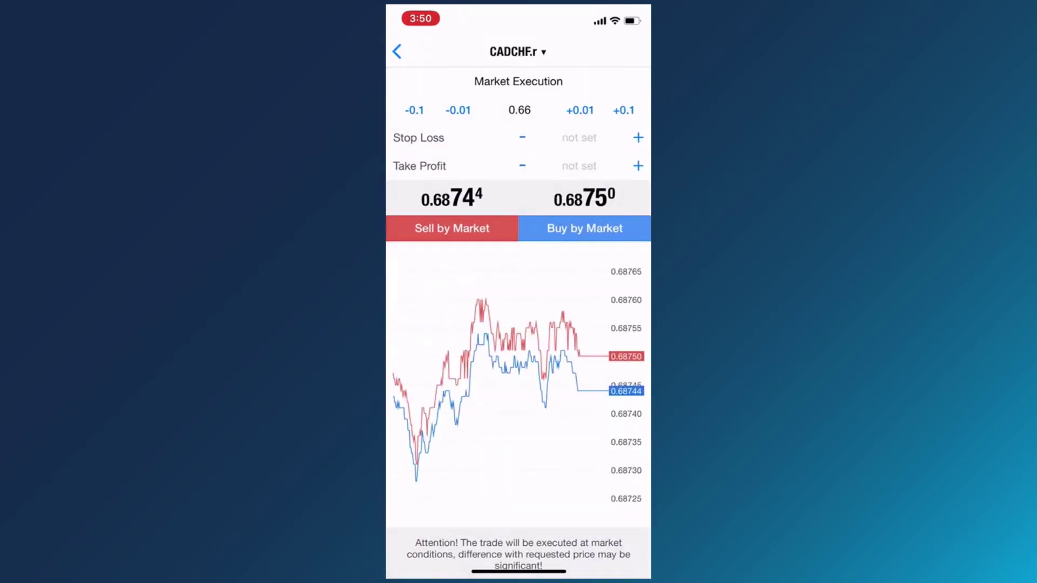
left_click(579, 110)
left_click(580, 109)
left_click(579, 109)
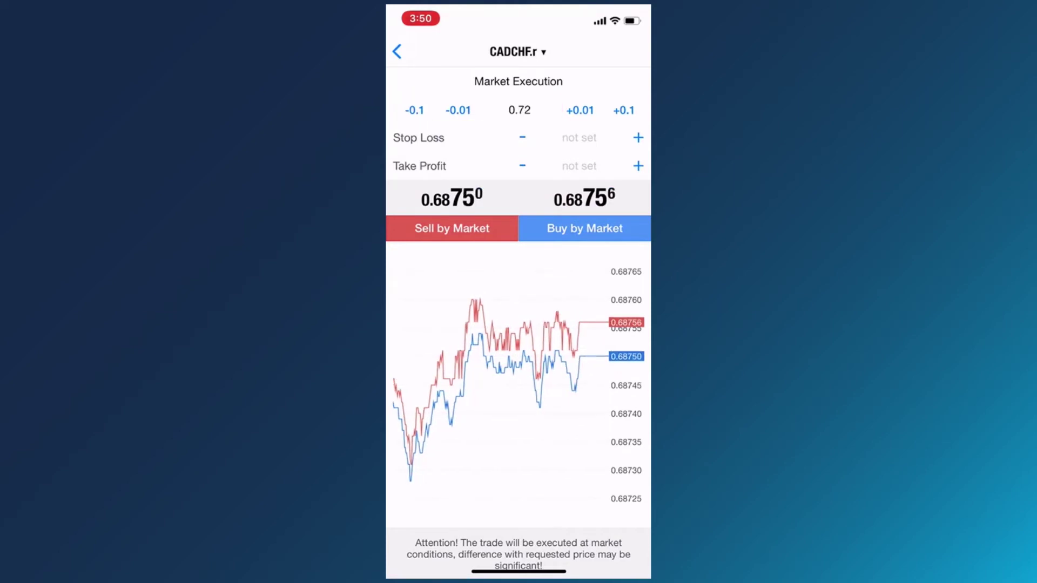
left_click(638, 136)
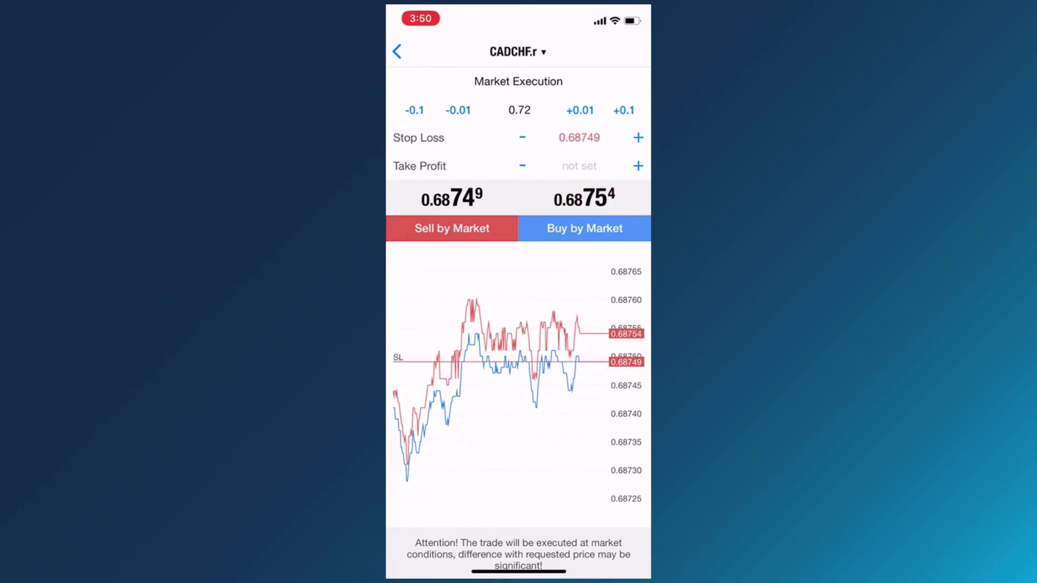
left_click(637, 137)
left_click(637, 137)
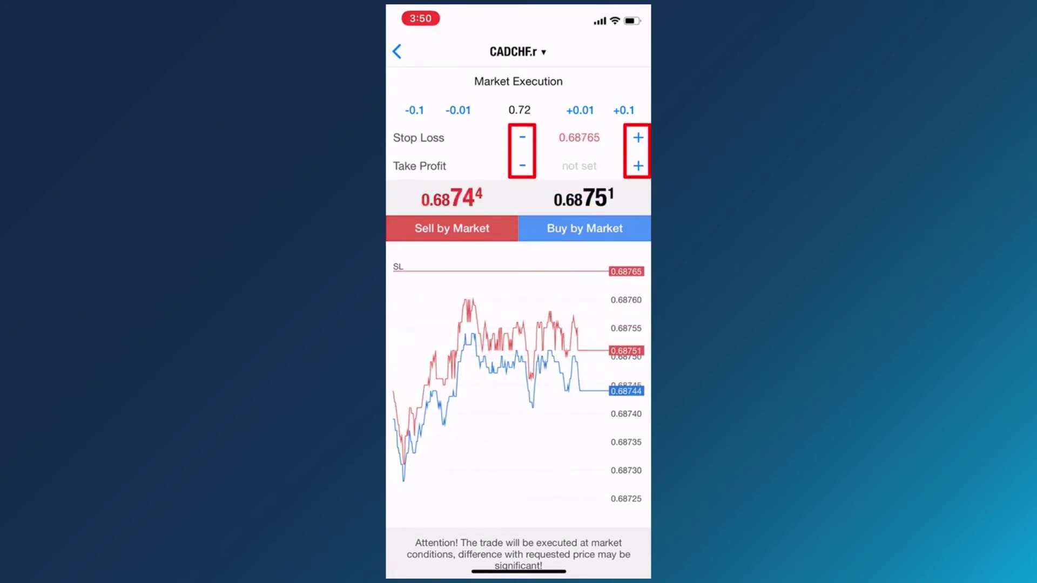
left_click(522, 165)
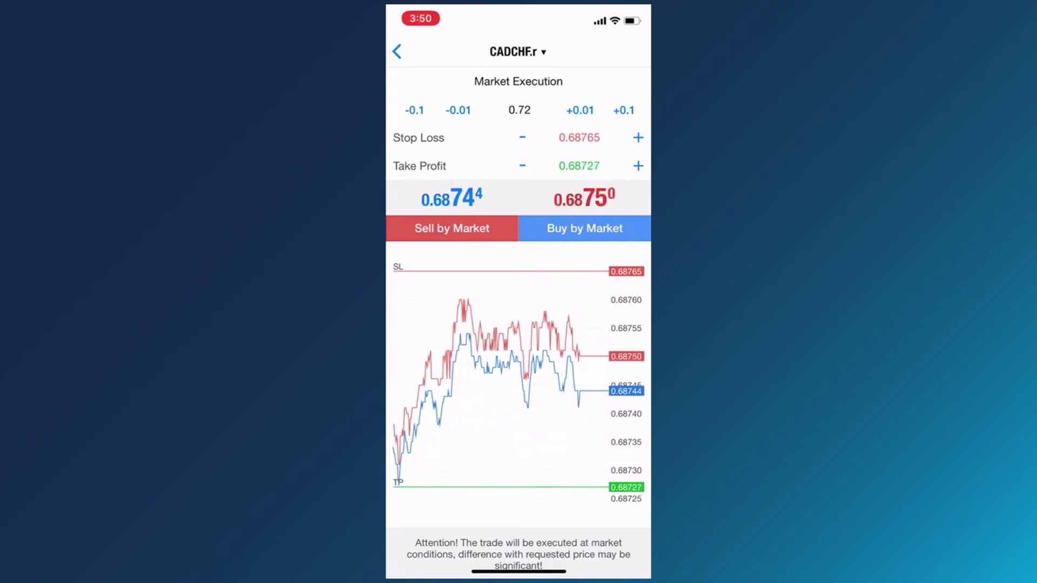
left_click(451, 227)
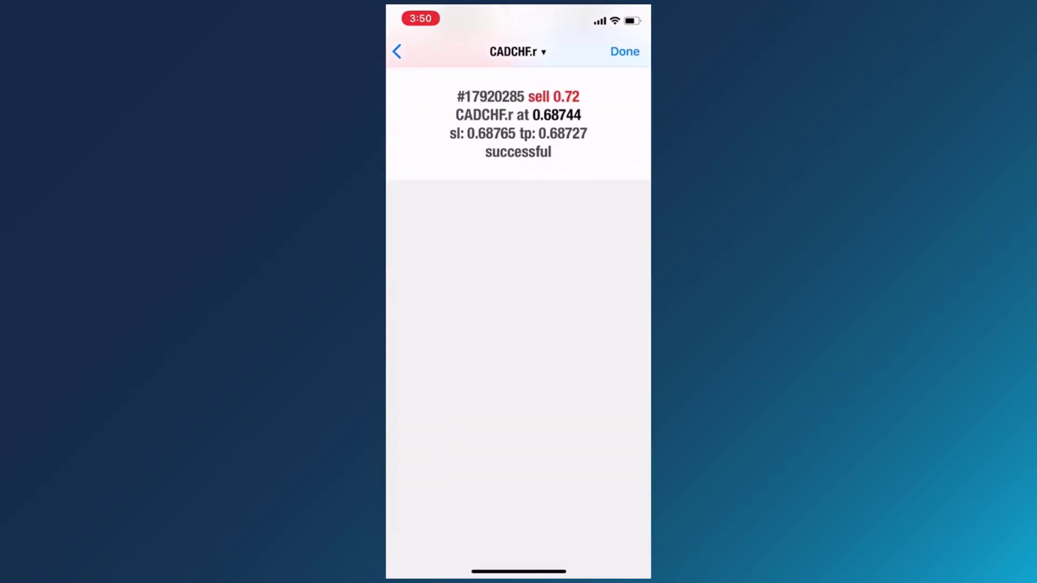
- Dismiss the order confirmation and bring up the USDCAD.r 0.66 position's details and actions
left_click(625, 50)
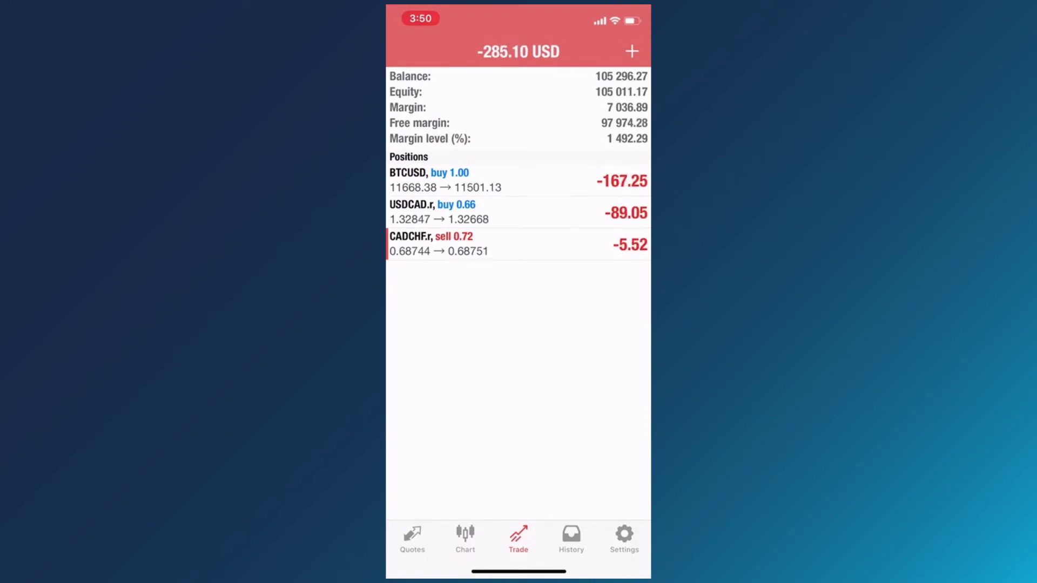
left_click(519, 211)
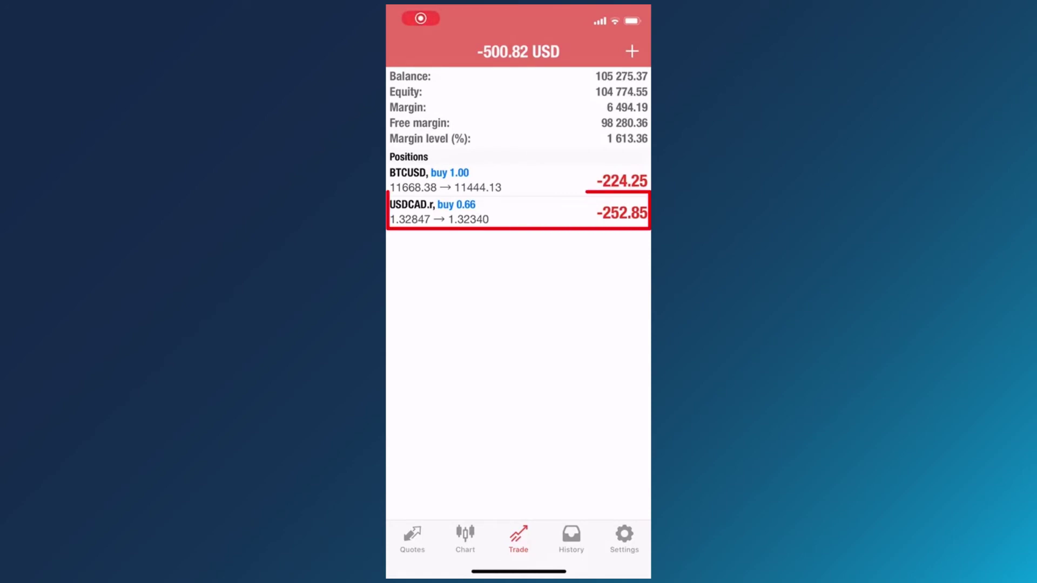
left_click(454, 211)
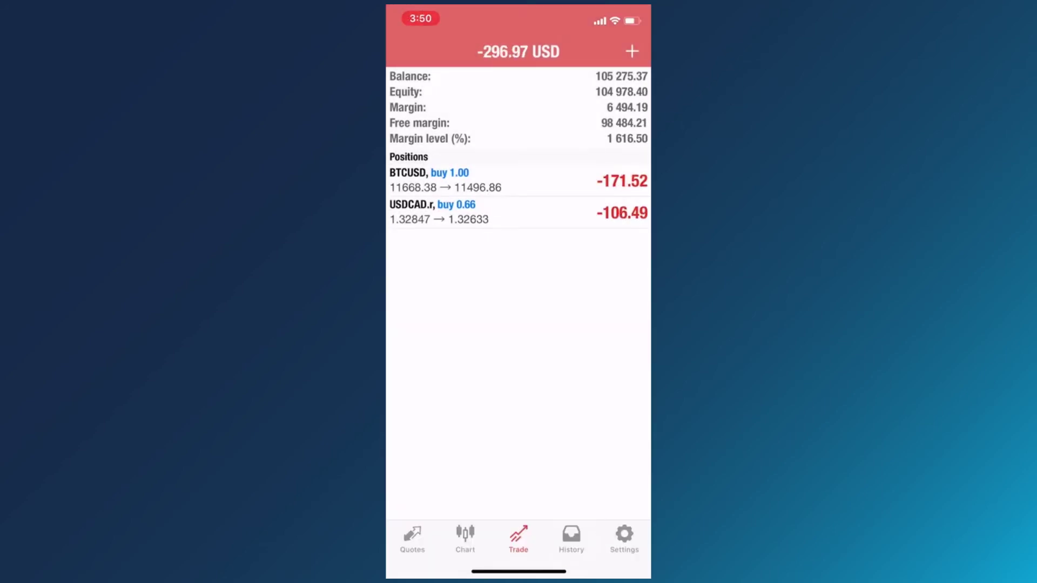
- Open the trade history and change the period's start month
left_click(571, 538)
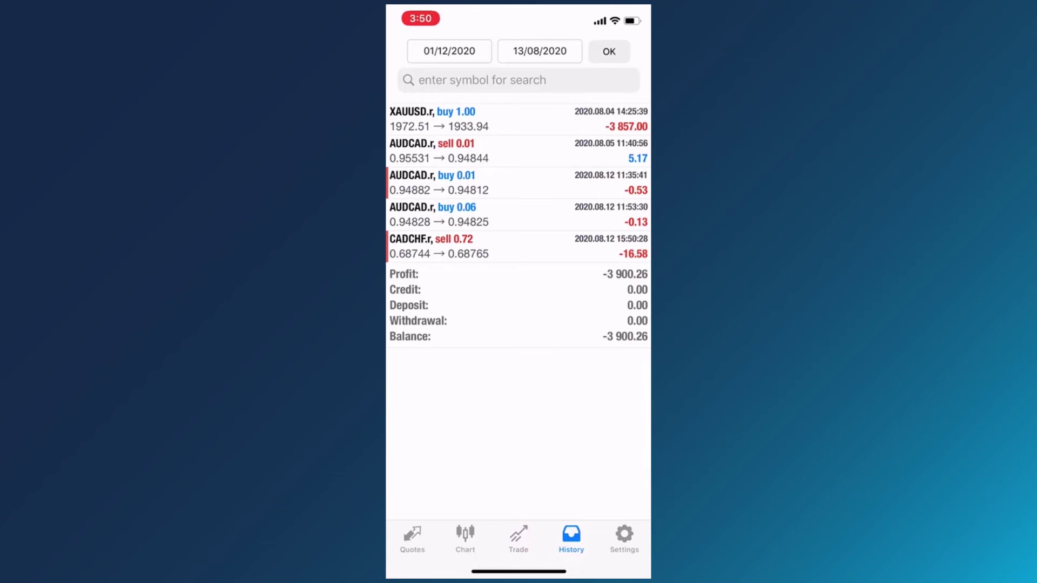
left_click(449, 51)
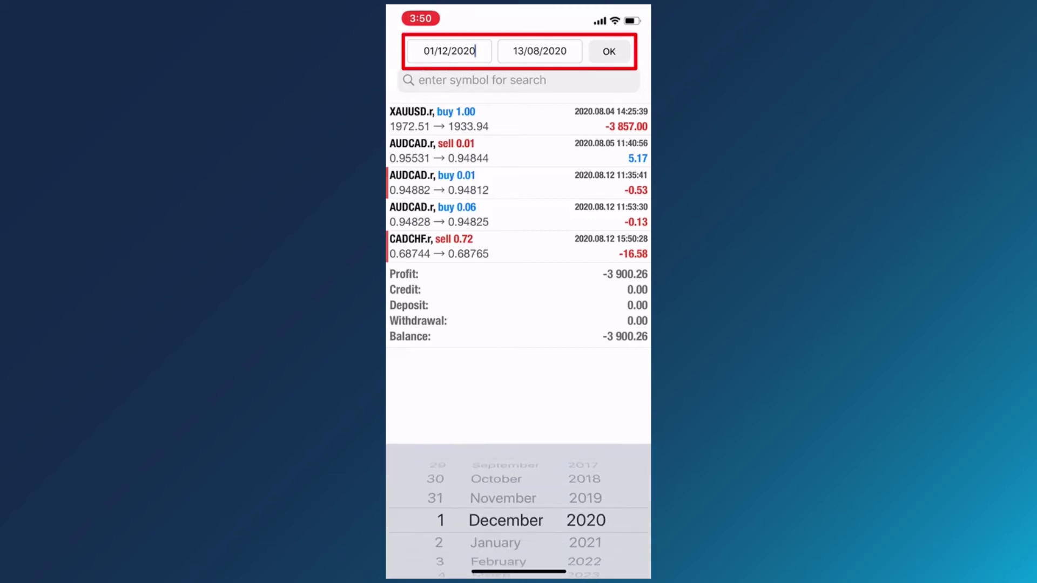
mouse_move(502, 470)
left_mouse_down()
mouse_move(502, 551)
mouse_move(503, 462)
mouse_move(502, 535)
mouse_move(502, 518)
left_mouse_up()
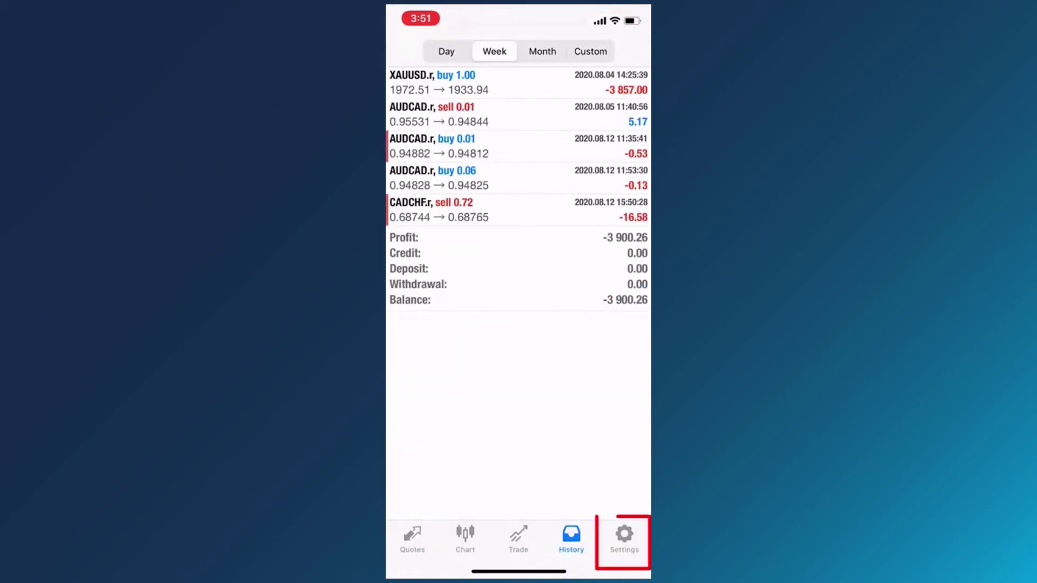
- Browse the current account's information, password options and new-account screen, closing each unchanged
left_click(623, 539)
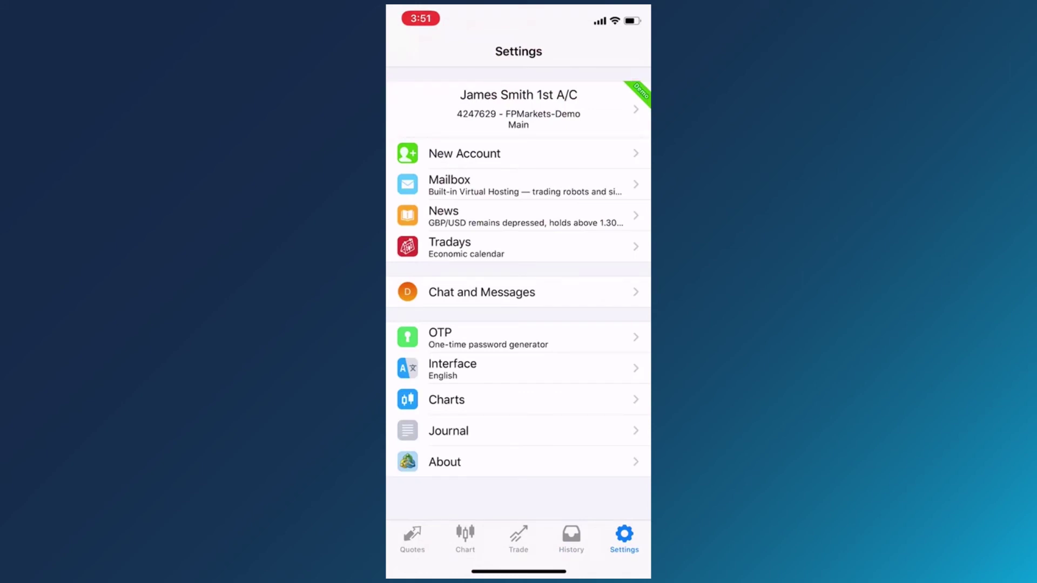
left_click(519, 108)
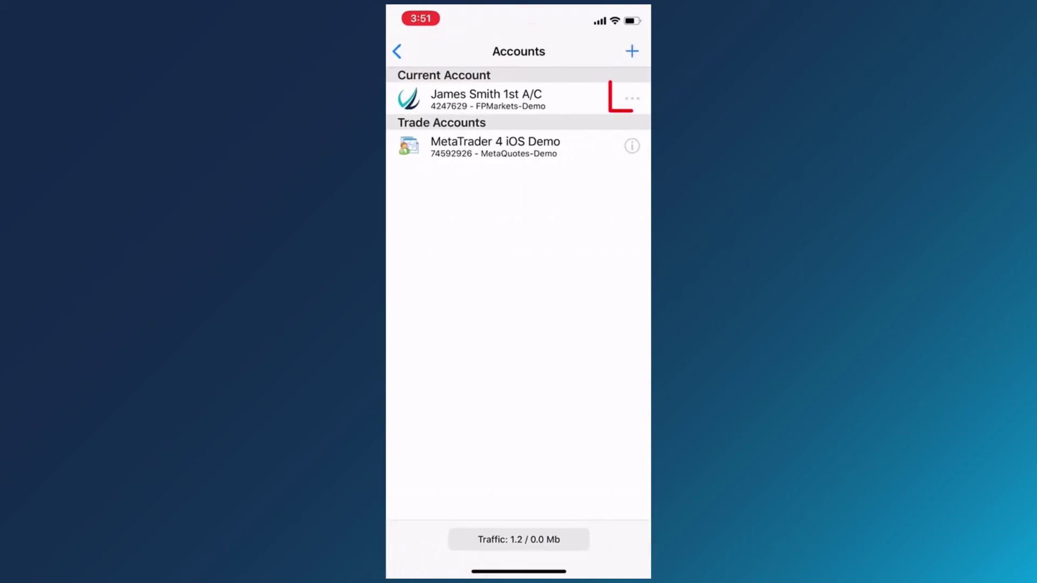
left_click(631, 98)
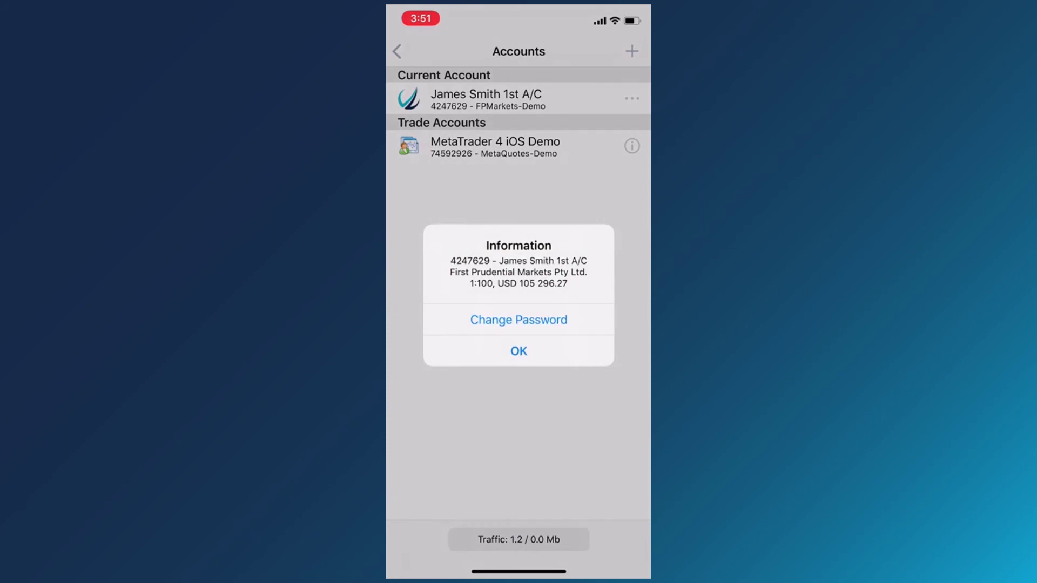
left_click(518, 319)
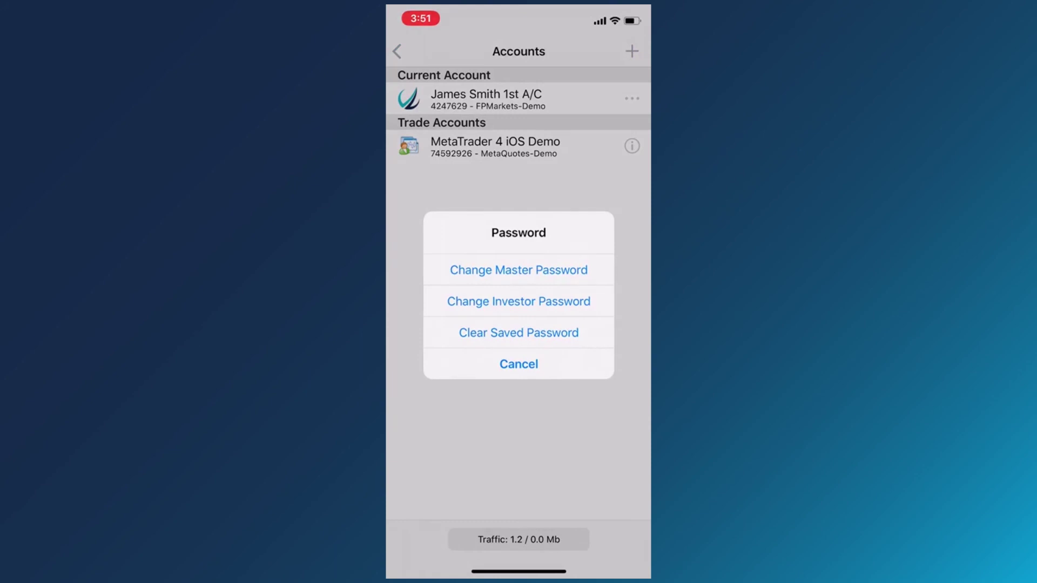
left_click(518, 364)
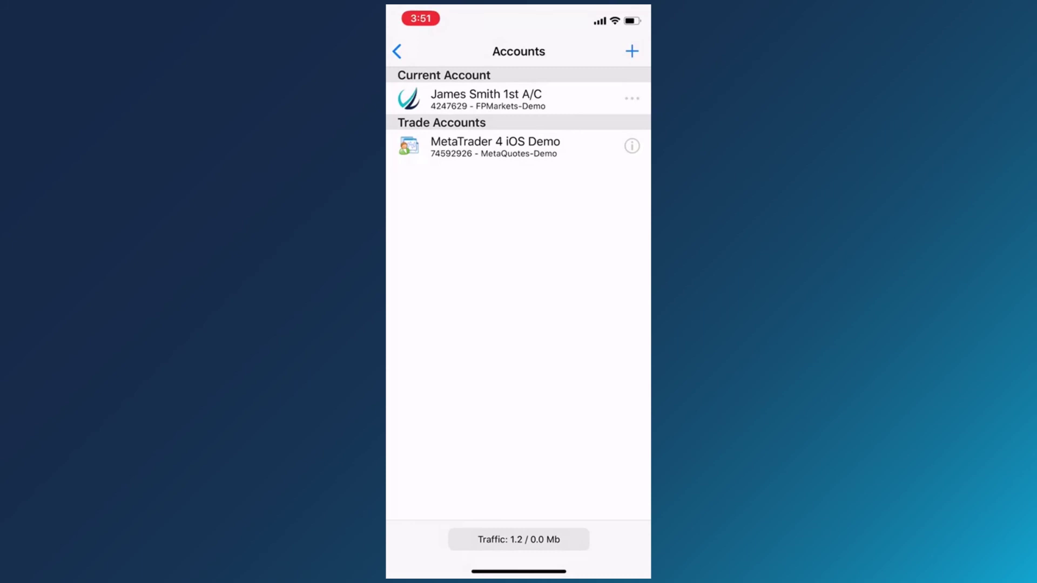
left_click(632, 51)
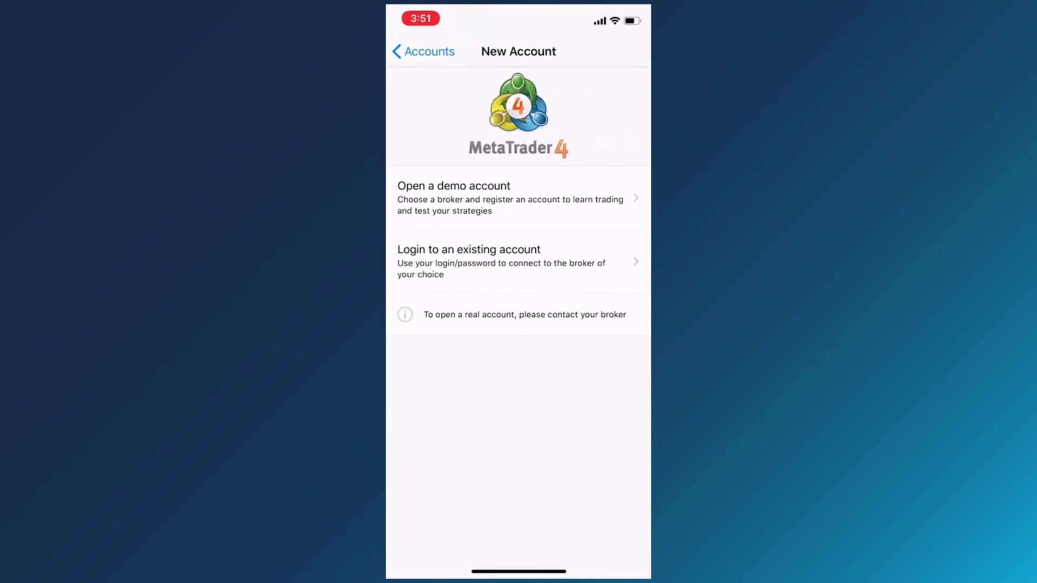
left_click(423, 51)
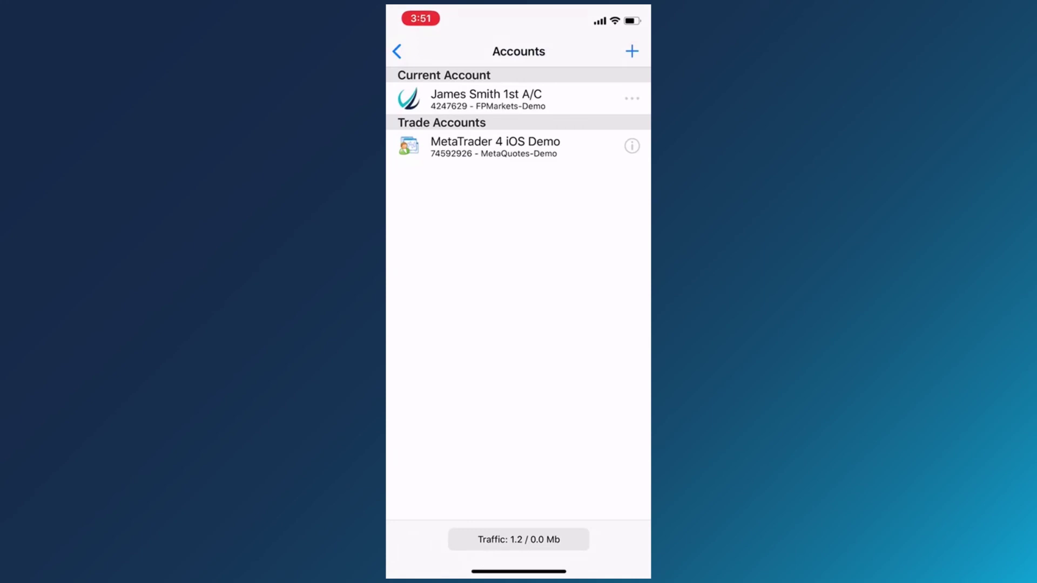
- View the Mailbox and News screens in turn, then the Interface language options
left_click(397, 51)
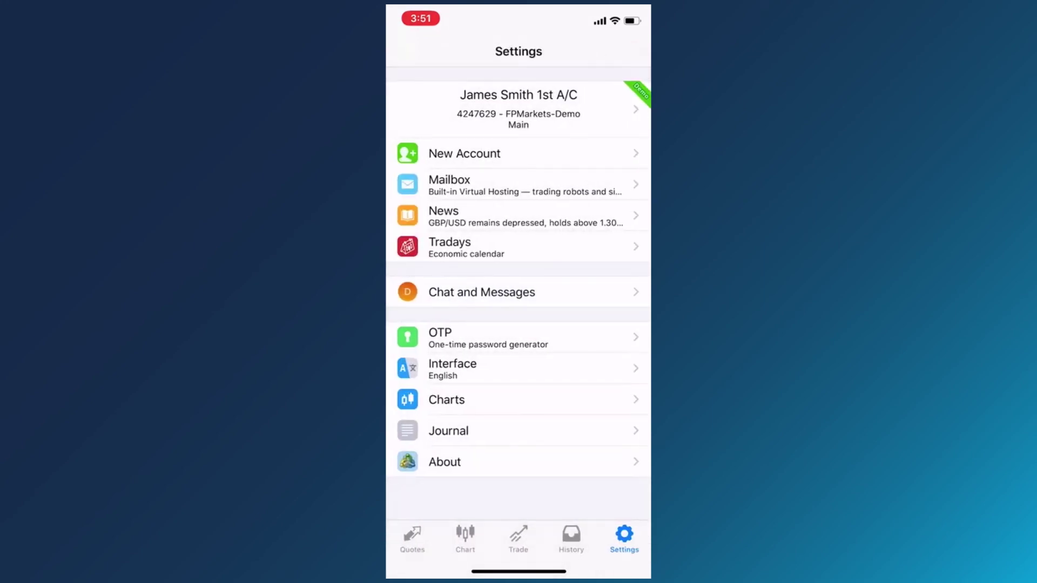
left_click(486, 184)
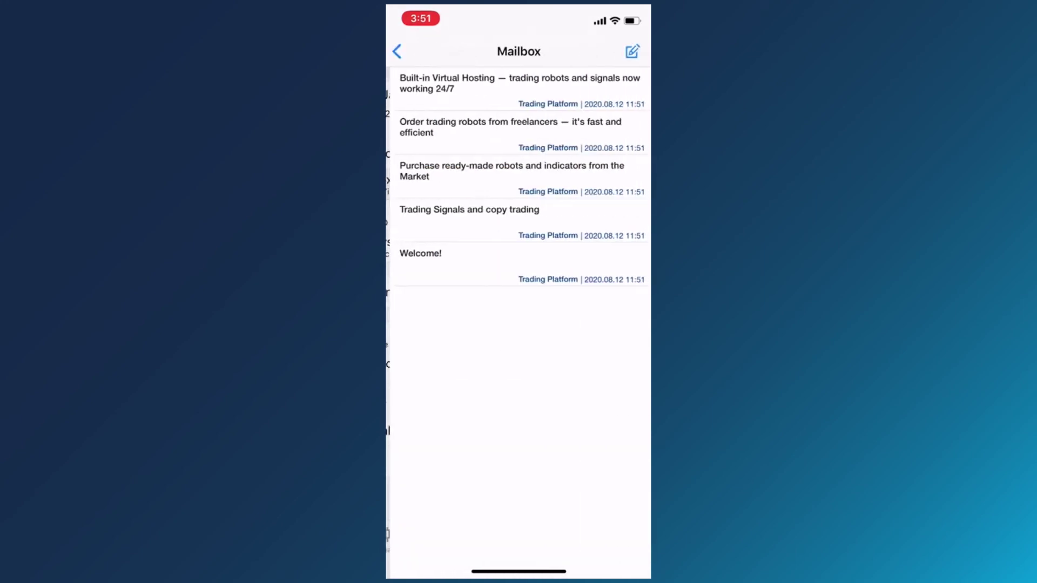
left_click(397, 52)
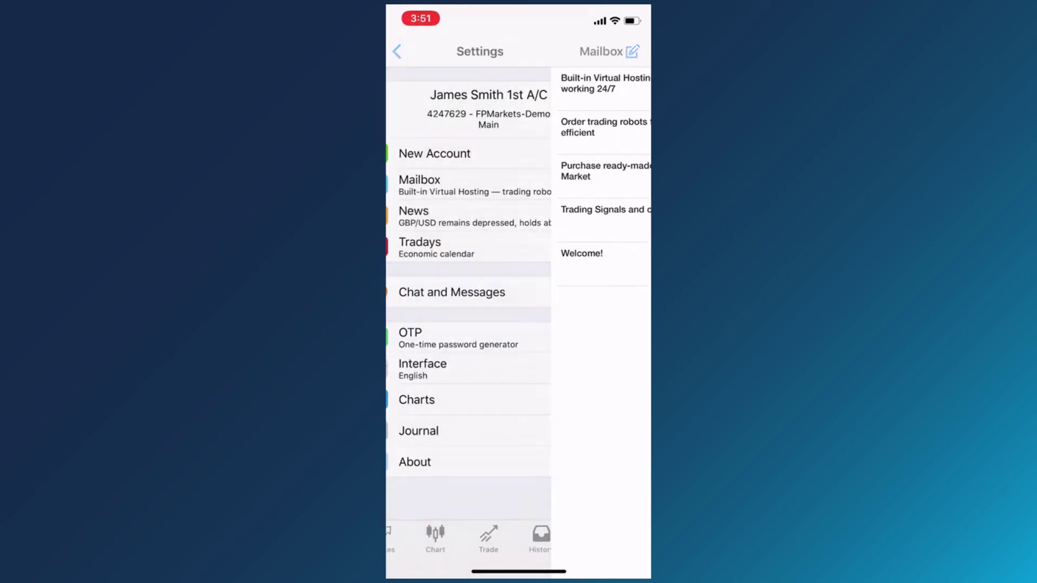
left_click(519, 216)
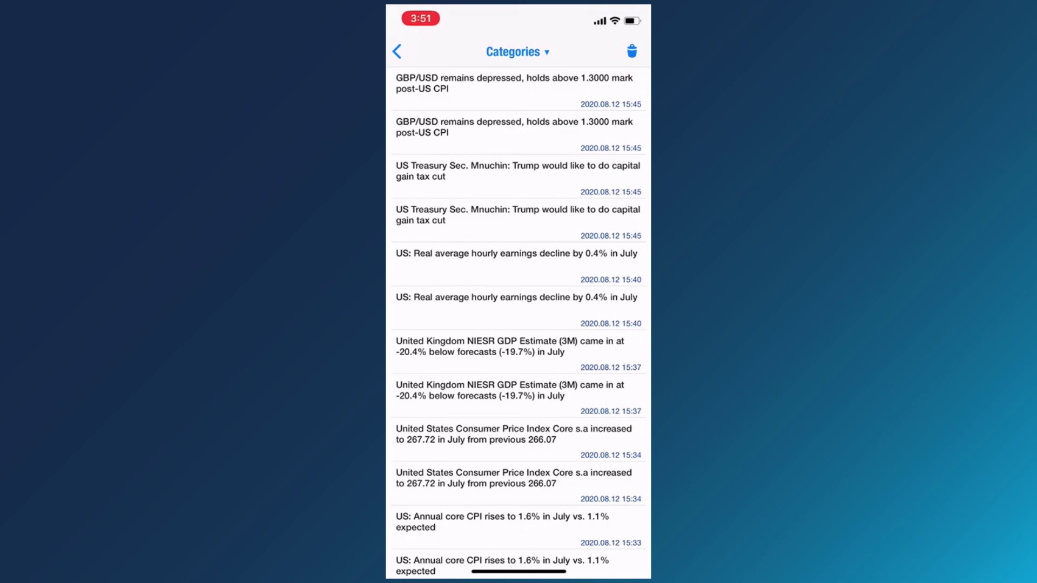
left_click(397, 51)
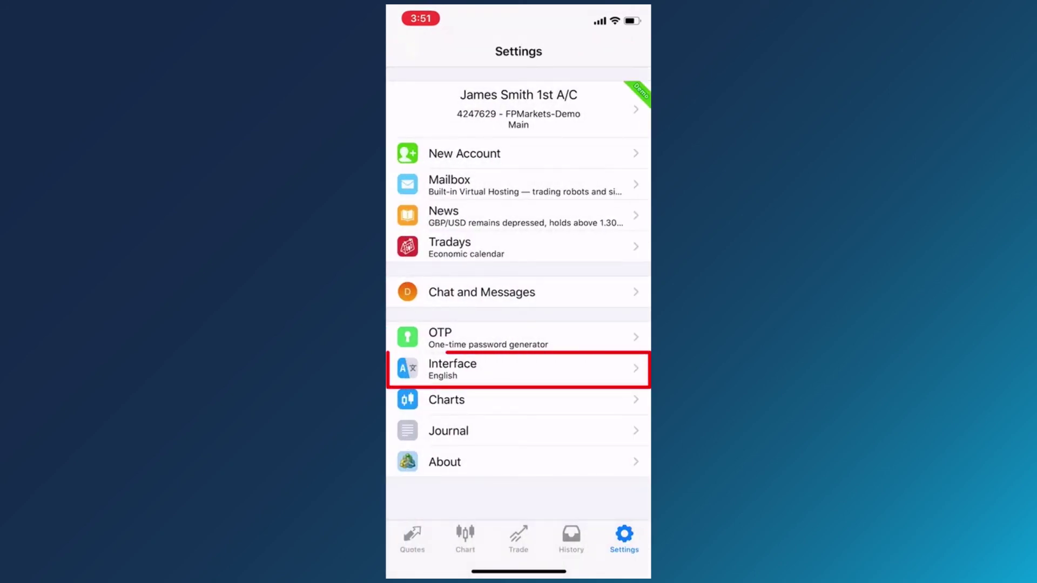
left_click(519, 368)
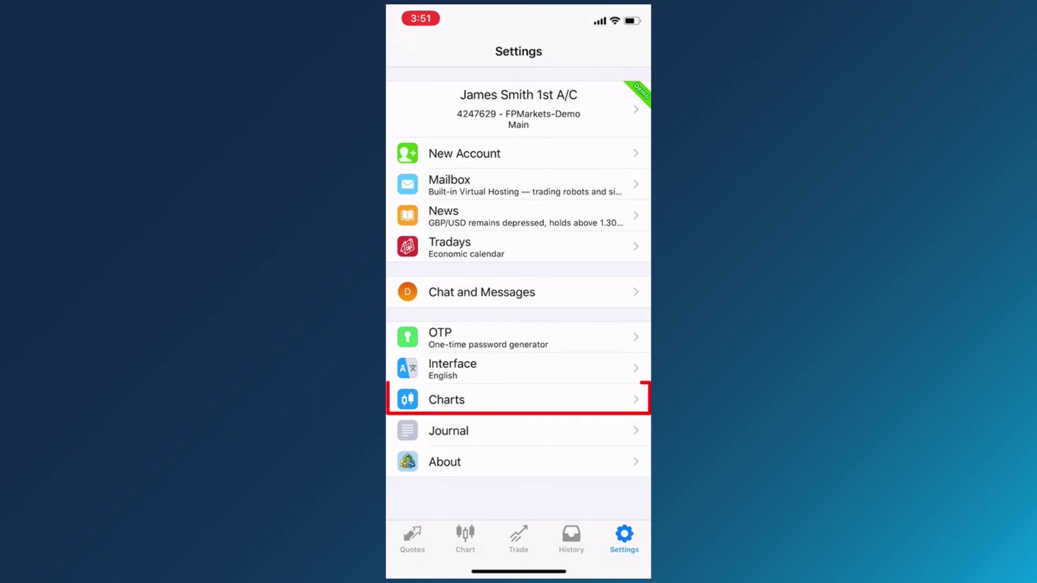
- Open Chart settings and switch the Volumes overlay off, then back on
left_click(518, 399)
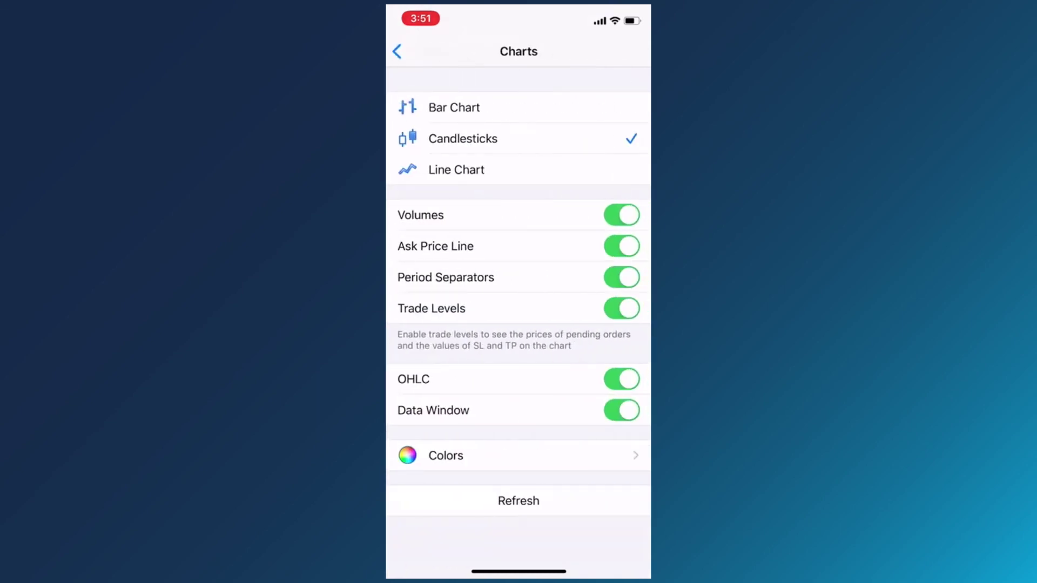
left_click(621, 215)
left_click(621, 215)
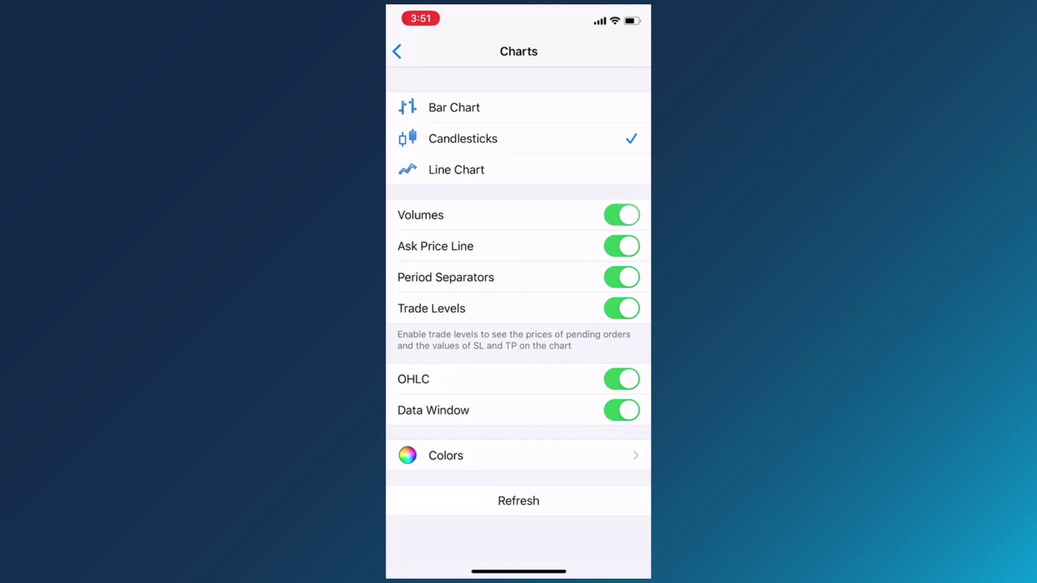